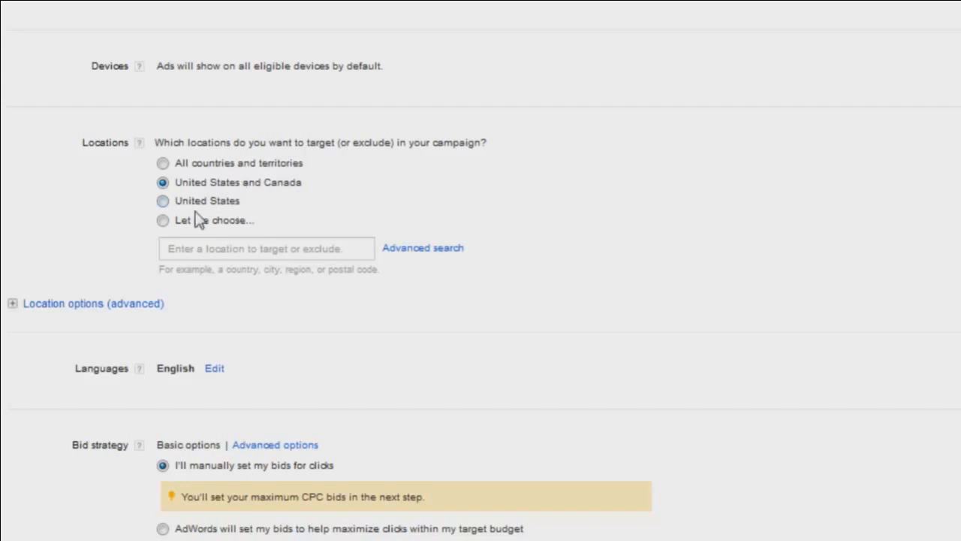
# - Switch location targeting to Let me choose and search locations for denver
pyautogui.click(203, 201)
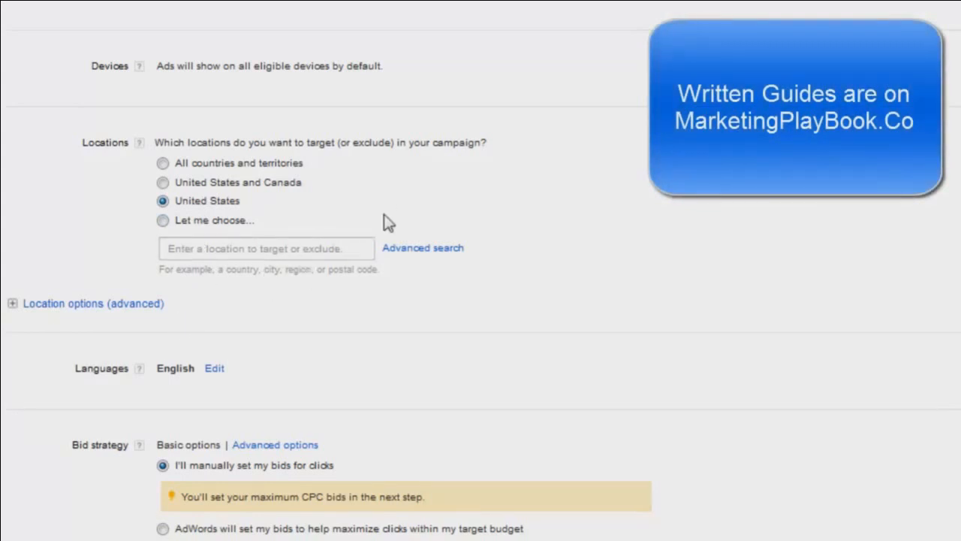
pyautogui.click(230, 220)
pyautogui.click(243, 253)
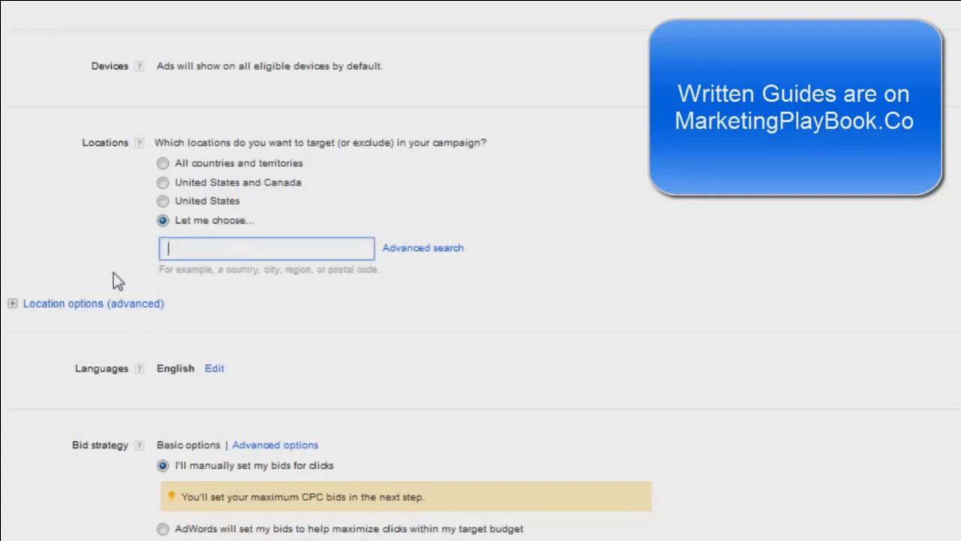
pyautogui.write('denver')
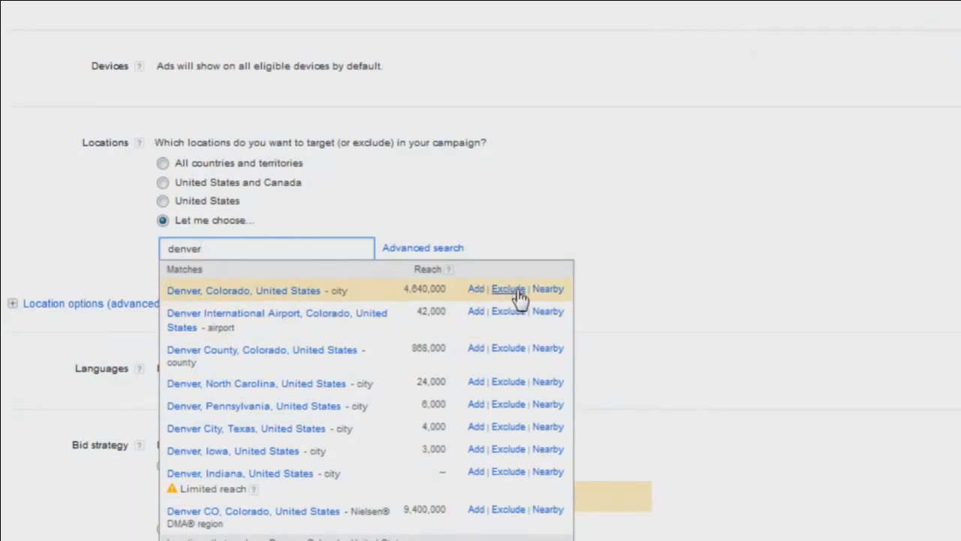
pyautogui.click(609, 189)
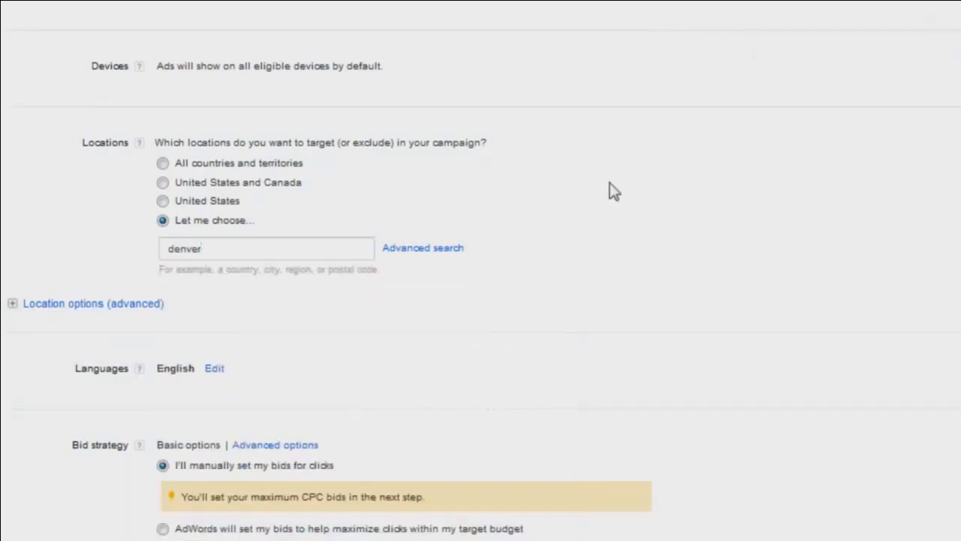
# - Open the advanced location search and search for denver, then for postal code 80202
pyautogui.click(447, 250)
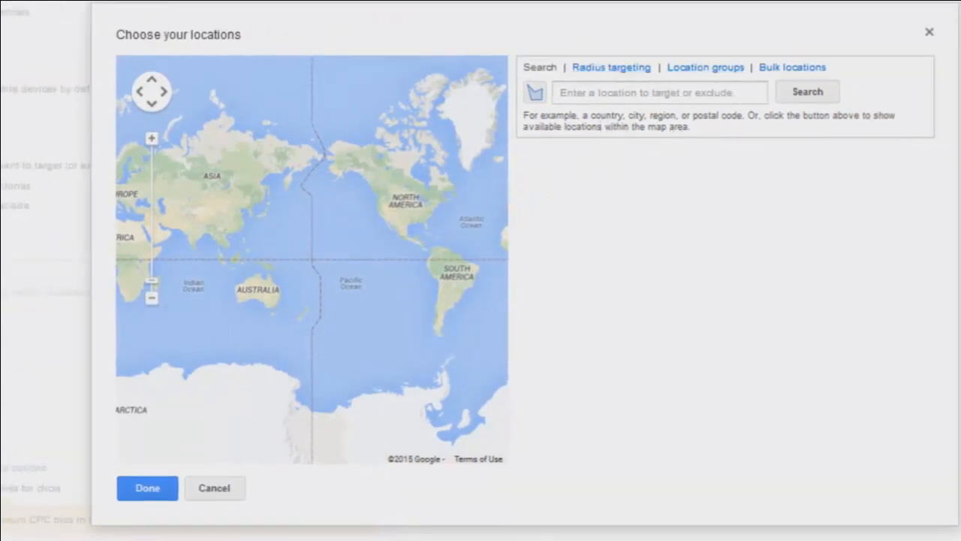
pyautogui.click(630, 87)
pyautogui.write('d')
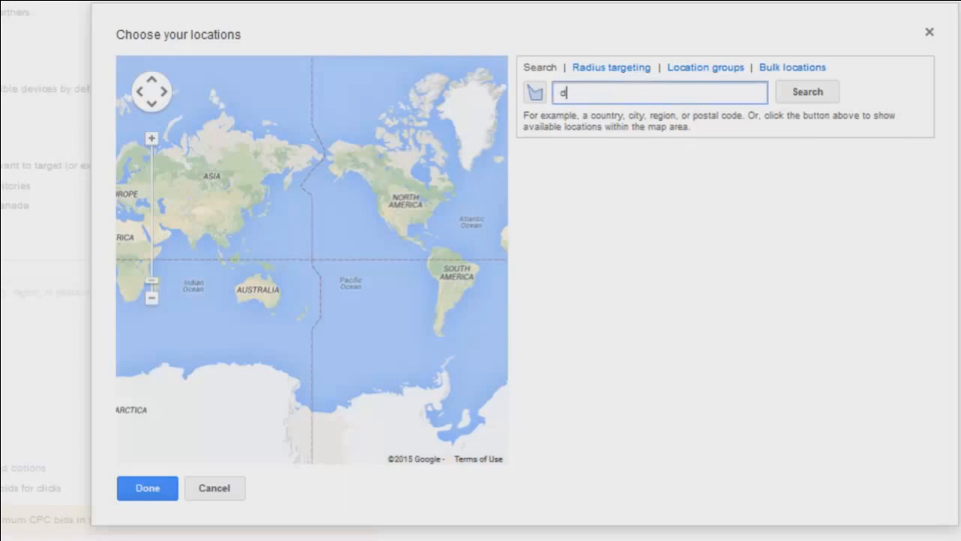
pyautogui.write('enver')
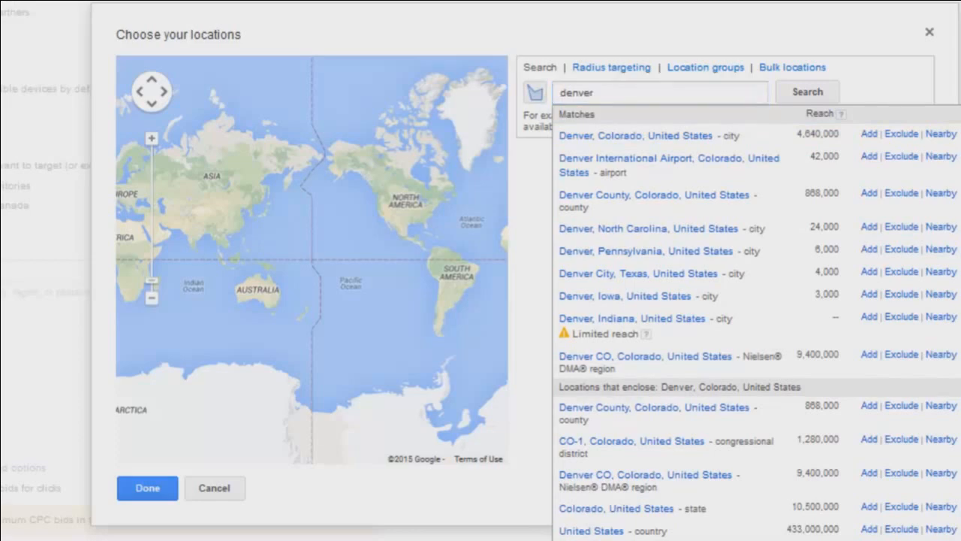
pyautogui.click(590, 95)
pyautogui.moveTo(590, 95); pyautogui.dragTo(504, 90)
pyautogui.write('80202')
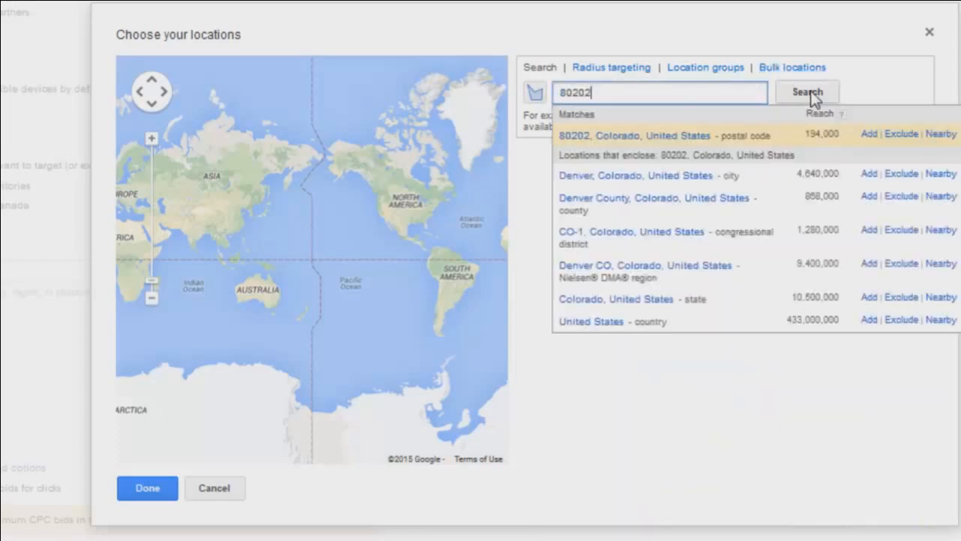
pyautogui.click(811, 94)
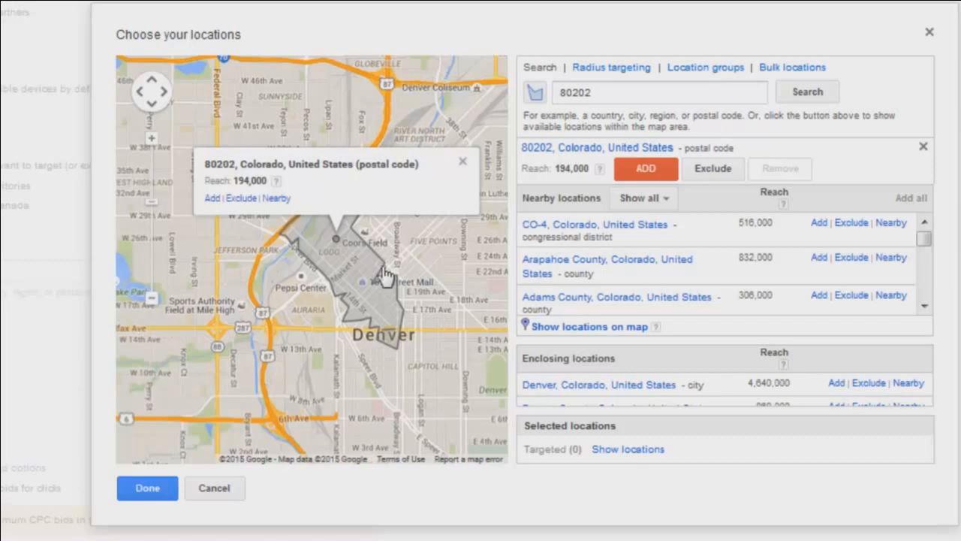
# - Use radius targeting to search a 1 mi radius around denver ballpark
pyautogui.click(592, 69)
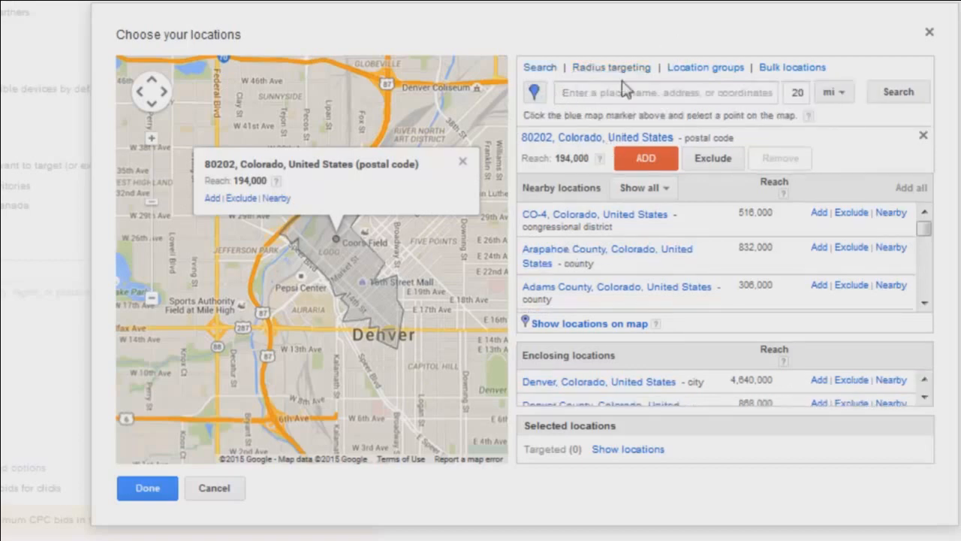
pyautogui.click(568, 96)
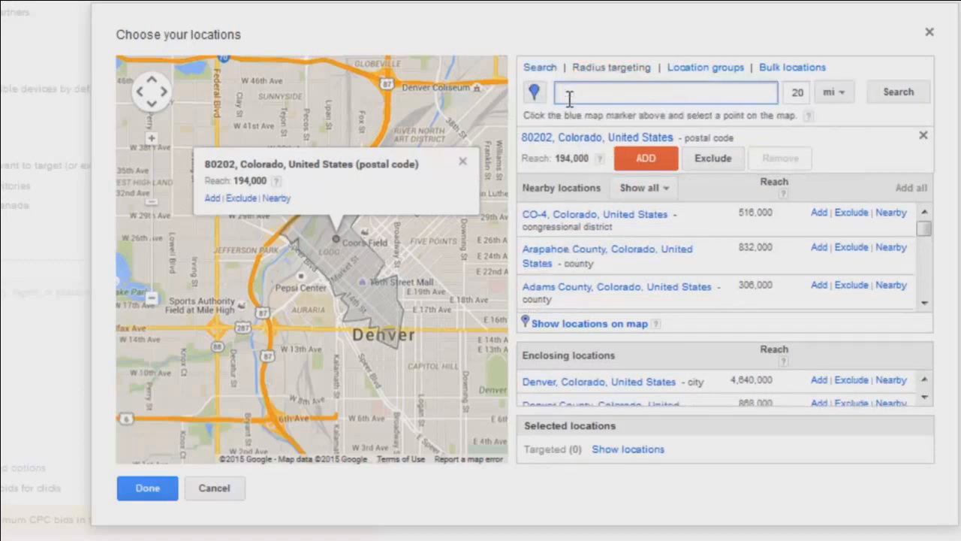
pyautogui.doubleClick(798, 93)
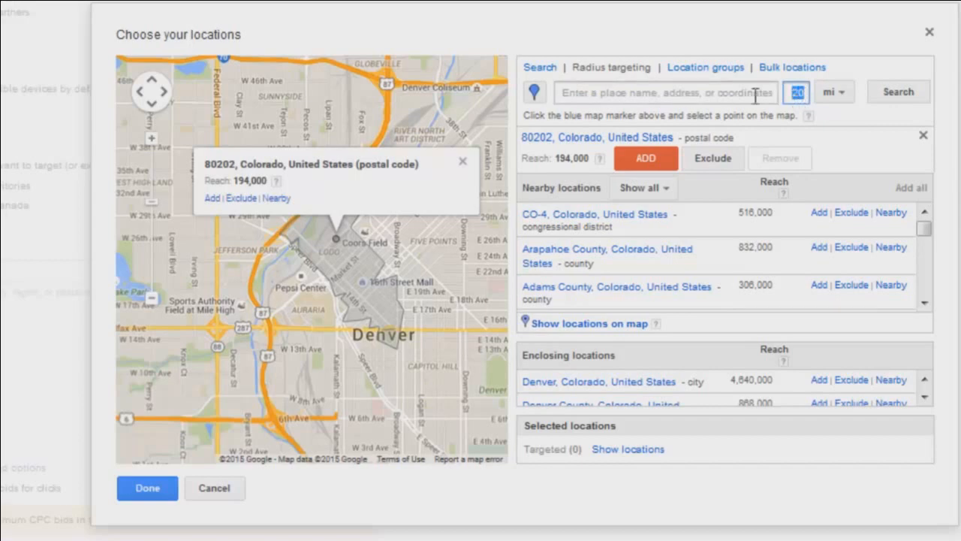
pyautogui.write('1')
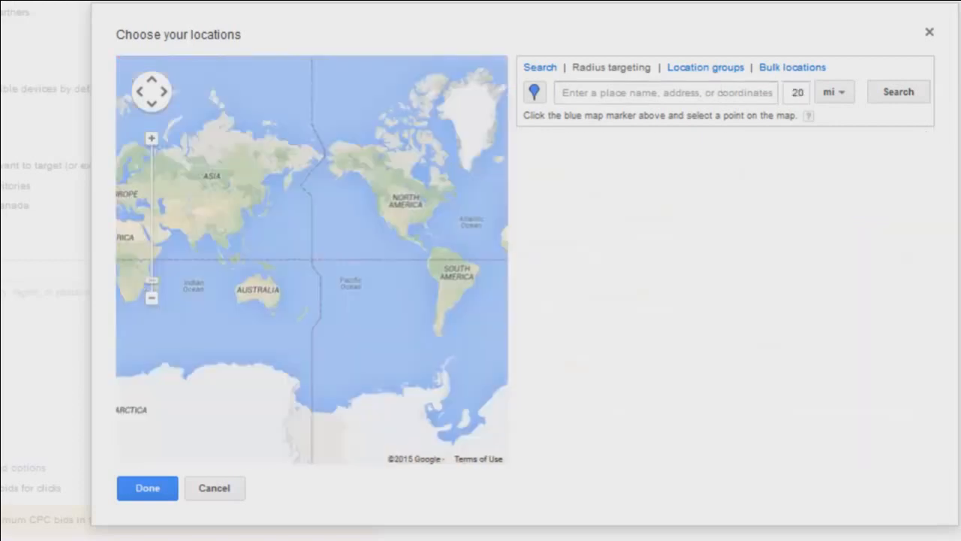
pyautogui.click(732, 93)
pyautogui.write('denver ballpark')
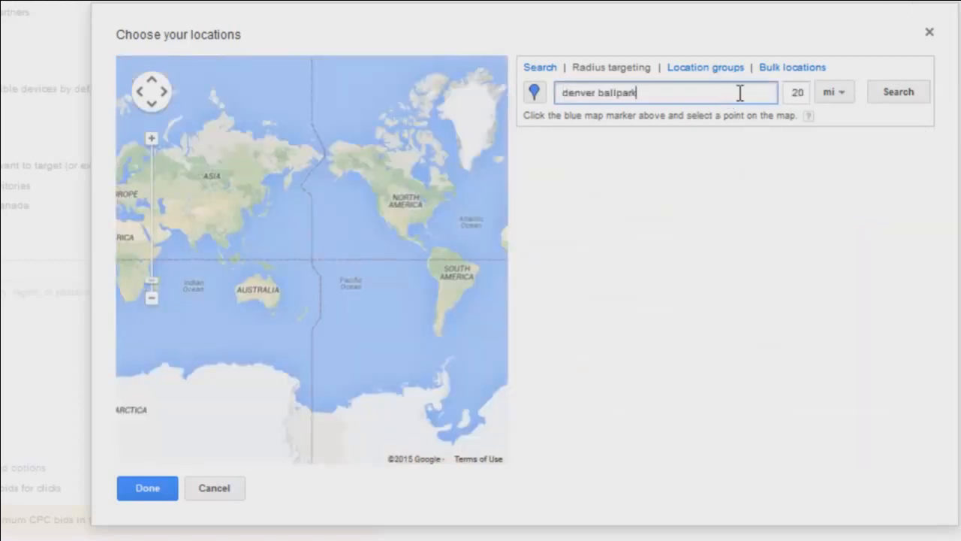
pyautogui.doubleClick(798, 93)
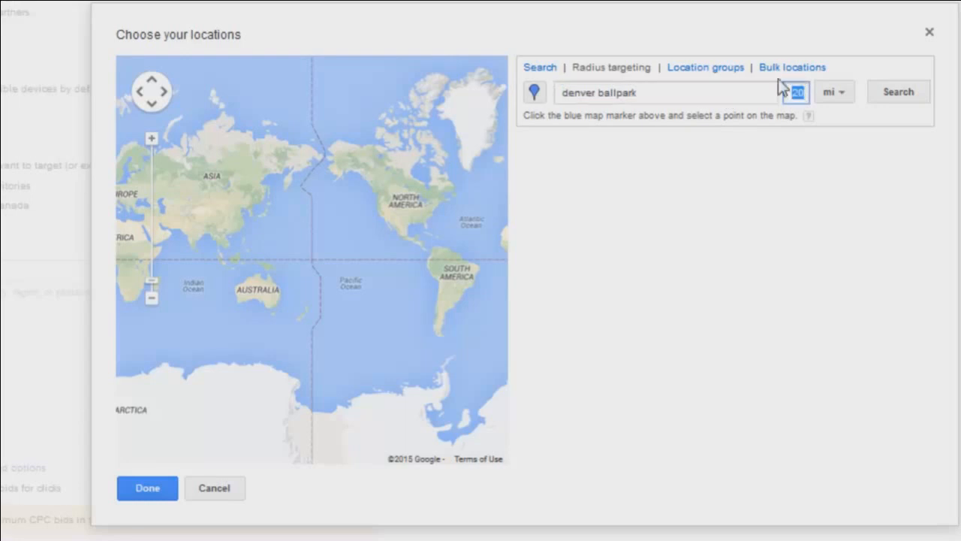
pyautogui.write('1')
pyautogui.click(903, 94)
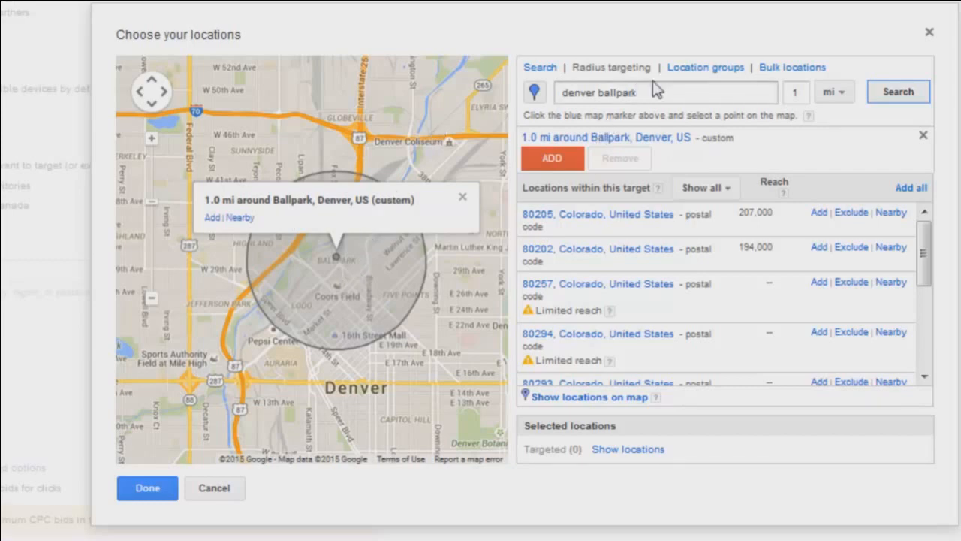
# - Open location groups and explore the Demographics group type with its household income tier options
pyautogui.click(684, 69)
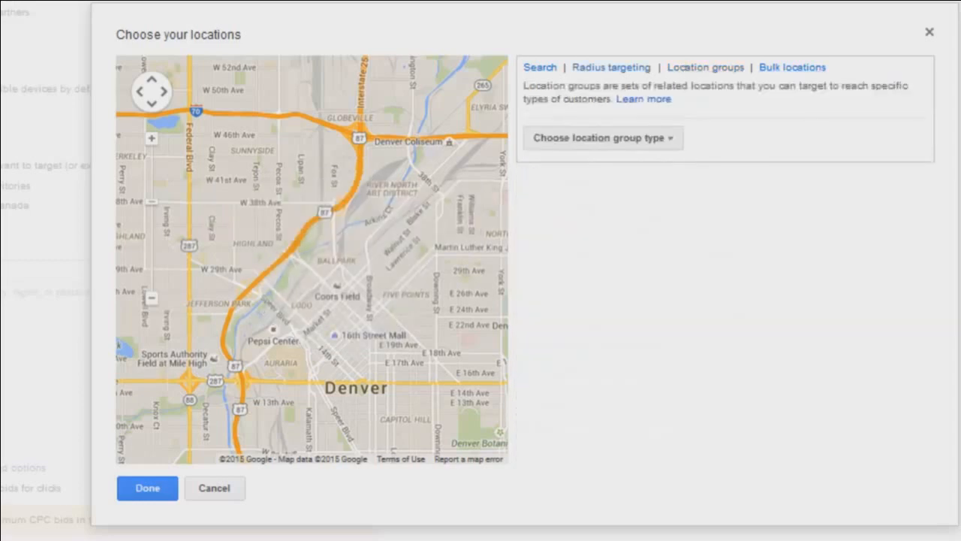
pyautogui.click(668, 140)
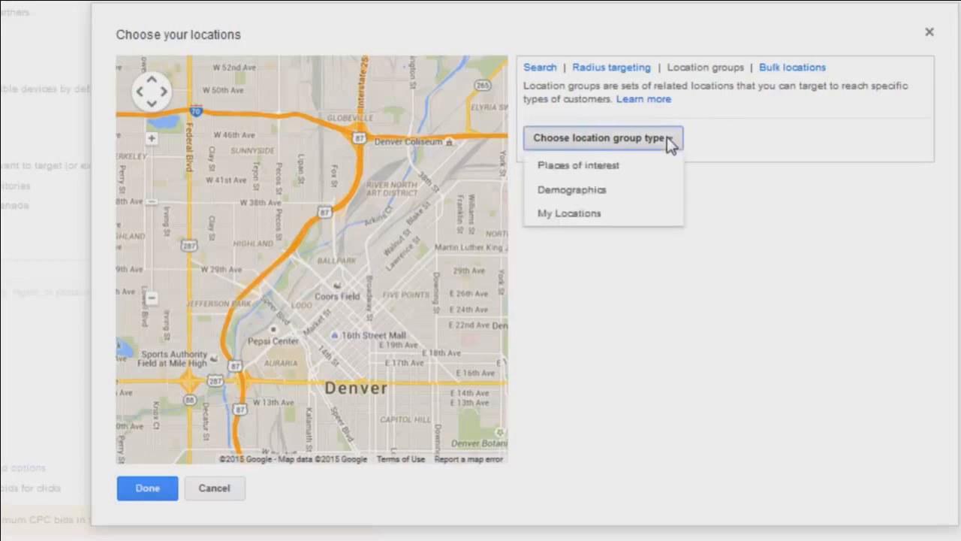
pyautogui.click(582, 191)
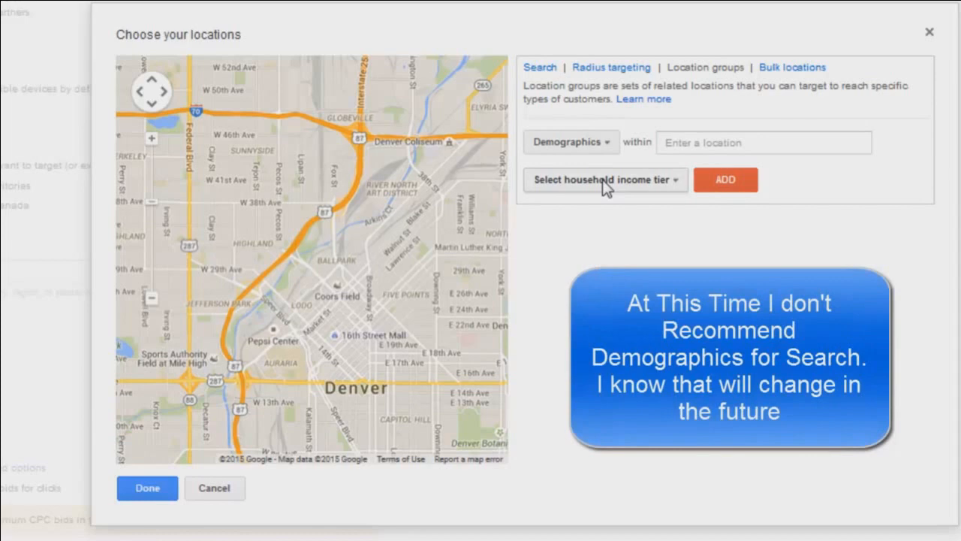
pyautogui.click(606, 184)
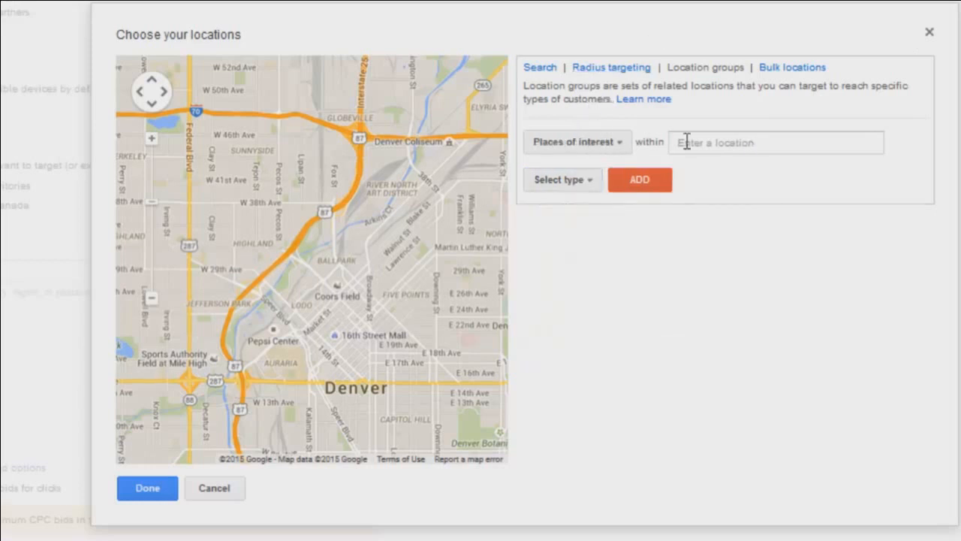
# - Add a Places of interest location group for Universities within United States
pyautogui.click(759, 145)
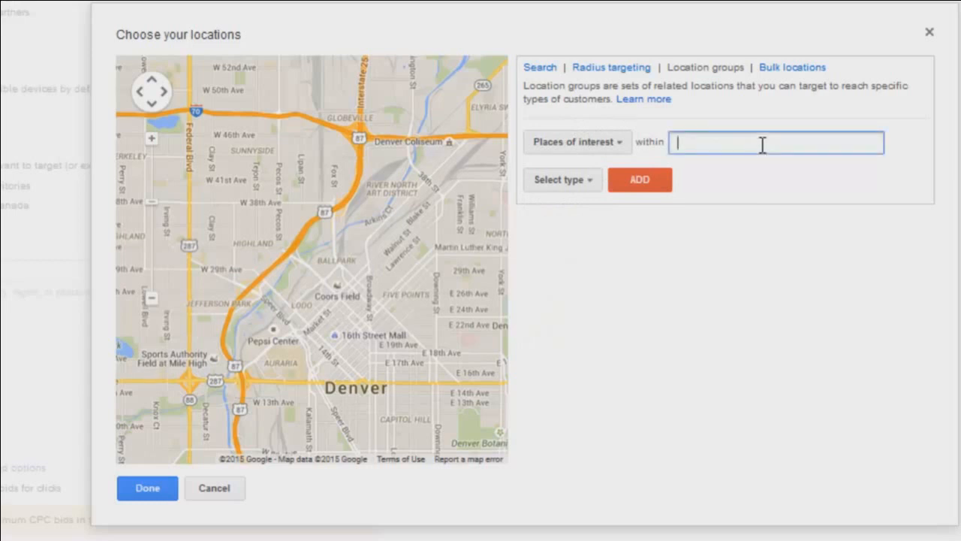
pyautogui.write('united statesw')
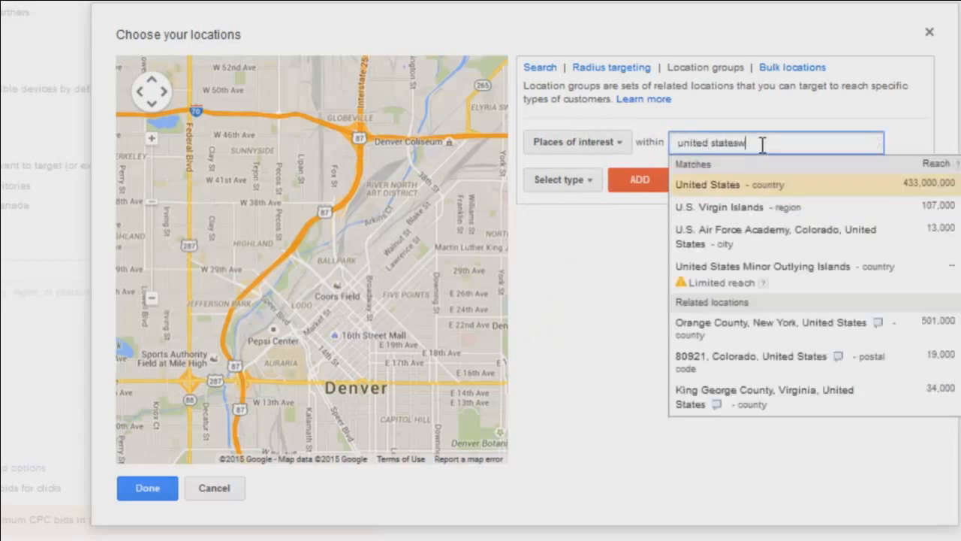
pyautogui.press('BackSpace')
pyautogui.click(803, 183)
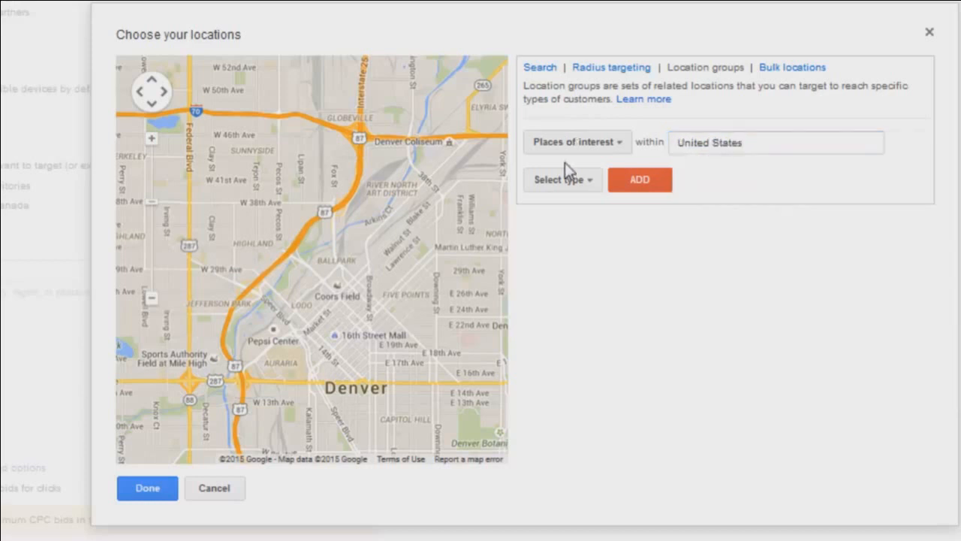
pyautogui.click(561, 181)
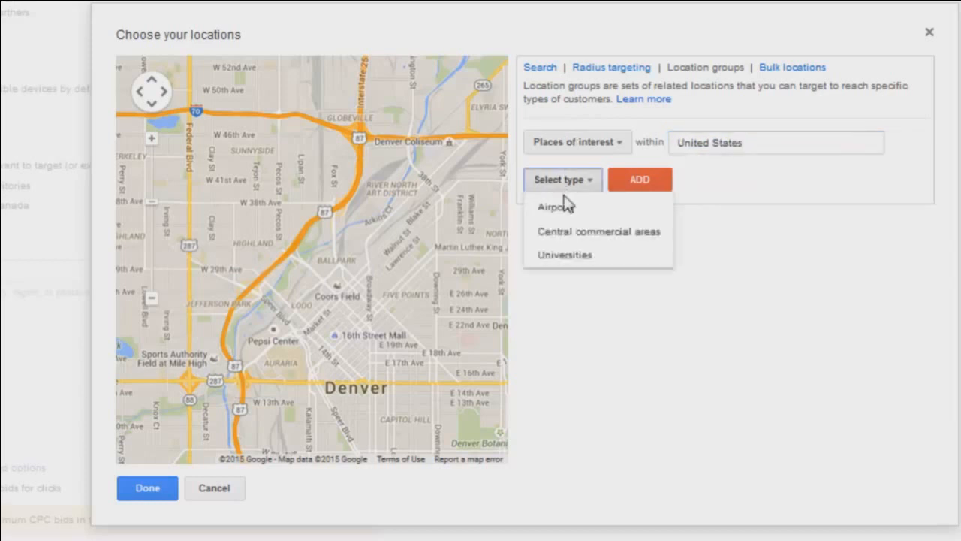
pyautogui.click(564, 256)
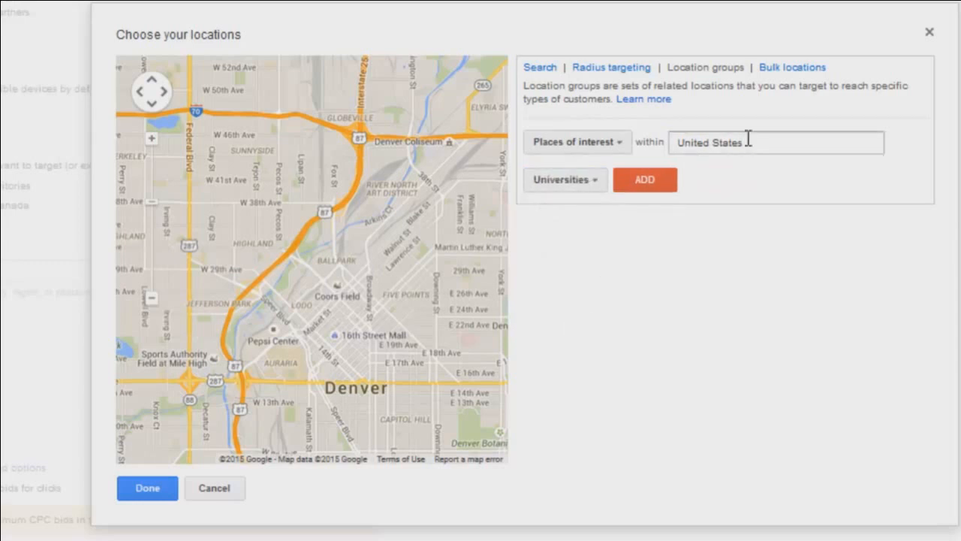
pyautogui.click(631, 182)
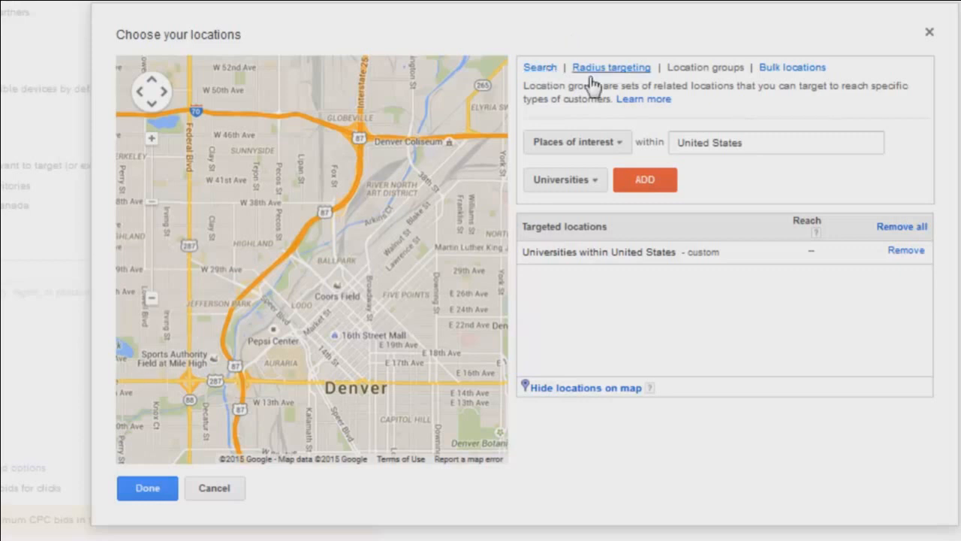
# - Add Denver, Colorado, United States (city) as a targeted location
pyautogui.click(770, 67)
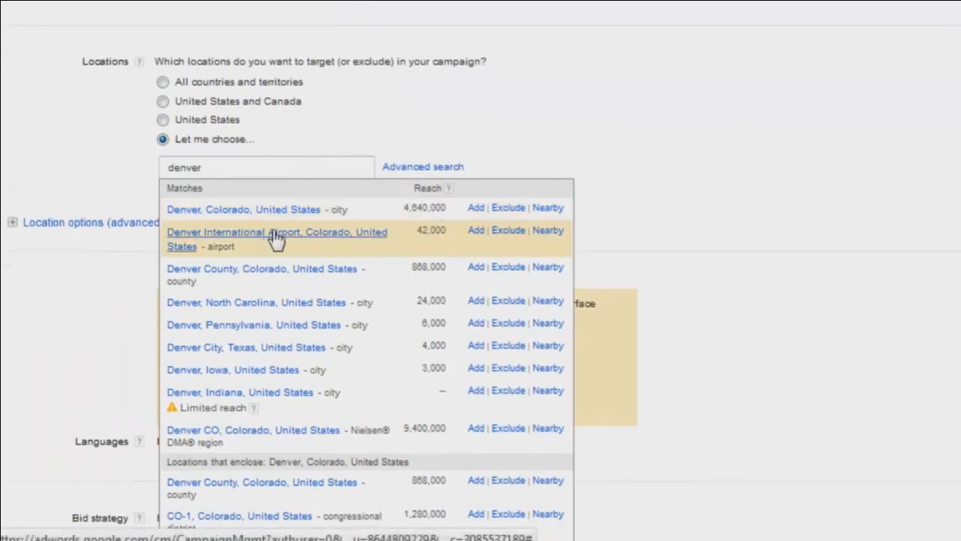
pyautogui.click(477, 210)
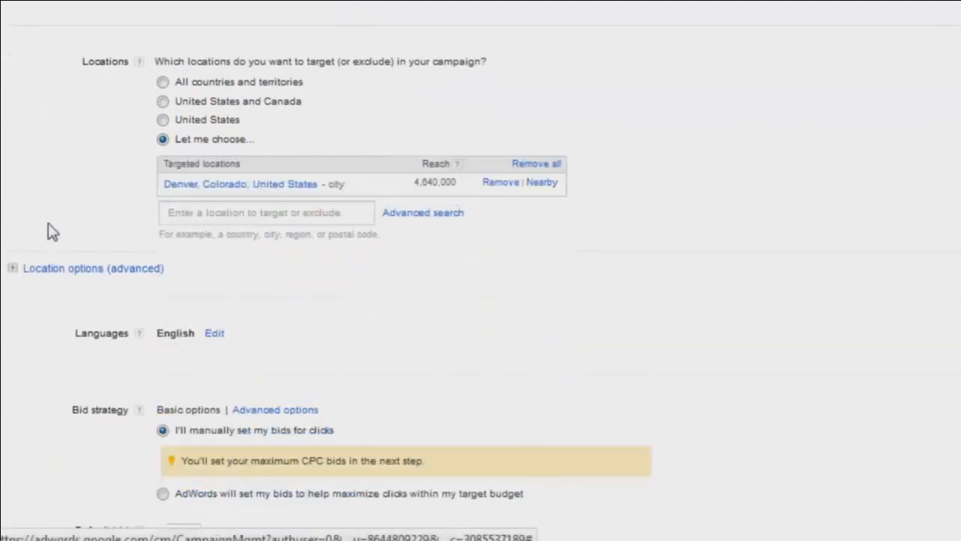
# - Expand advanced location options and set Target to People in my targeted location
pyautogui.scroll(-2, 30, 203)
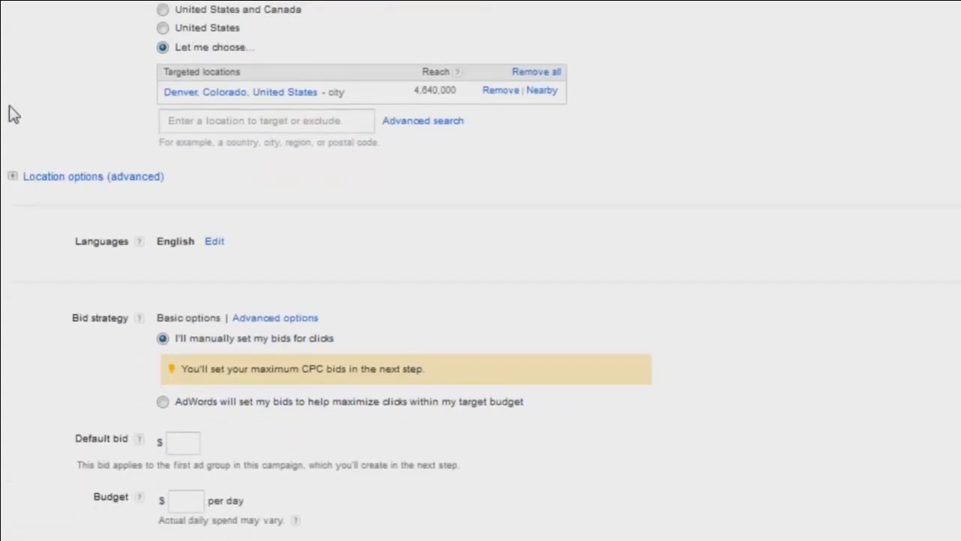
pyautogui.click(15, 180)
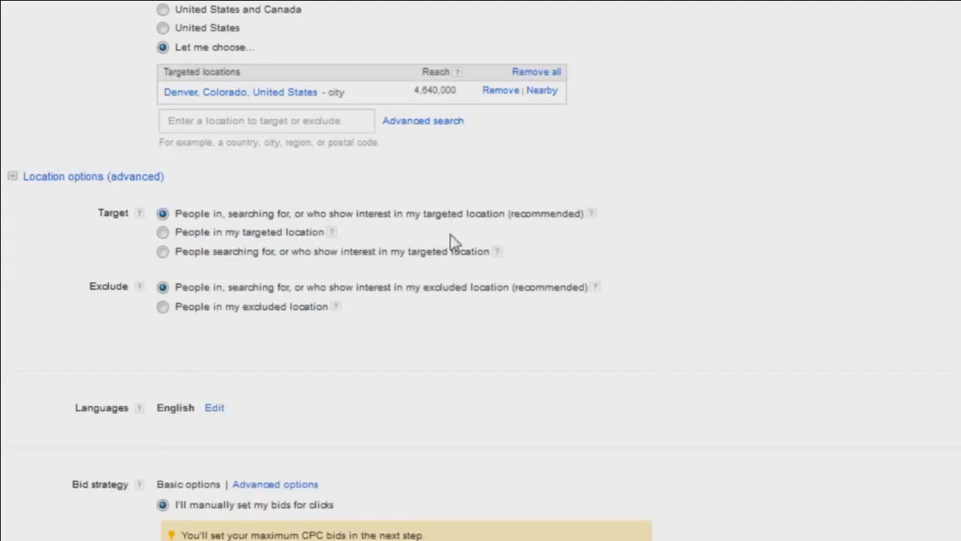
pyautogui.scroll(-2, 338, 218)
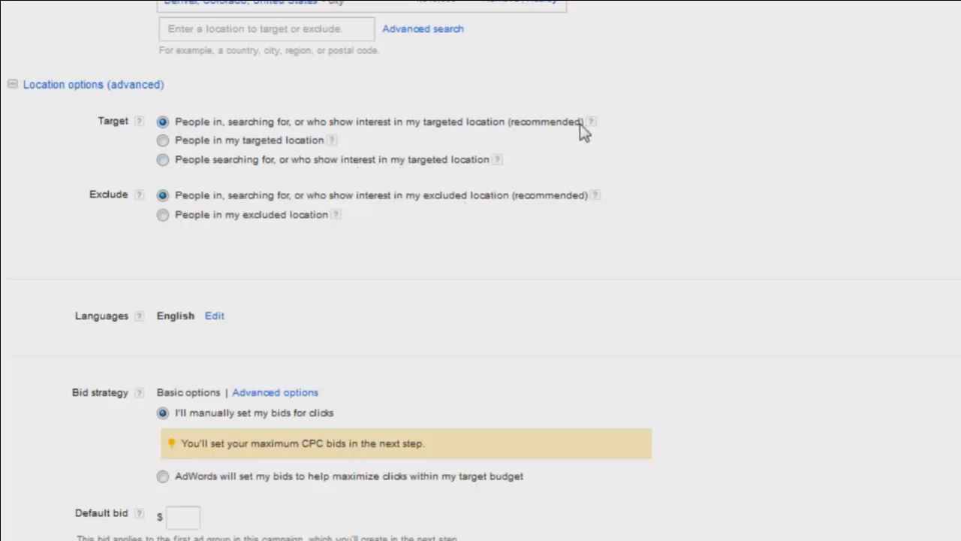
pyautogui.moveTo(584, 125); pyautogui.dragTo(507, 122)
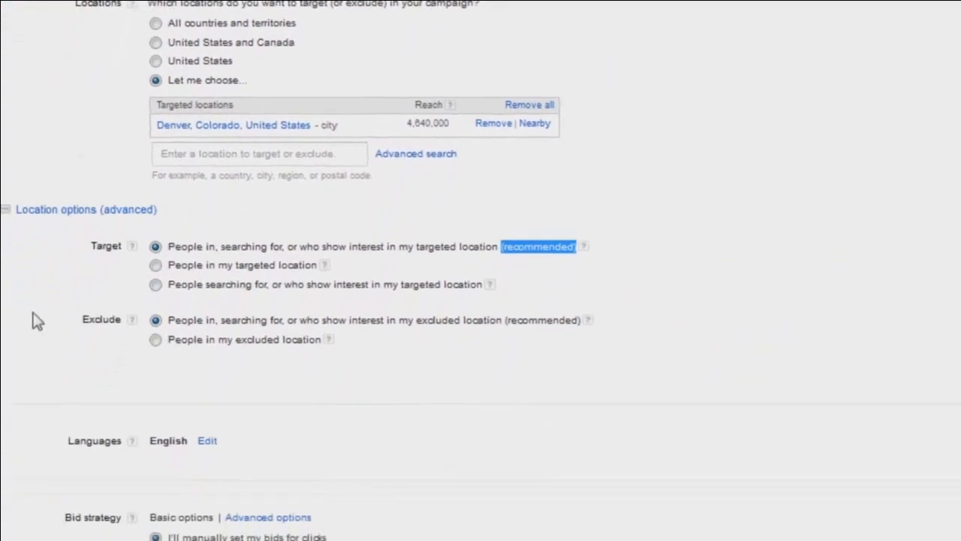
pyautogui.click(192, 293)
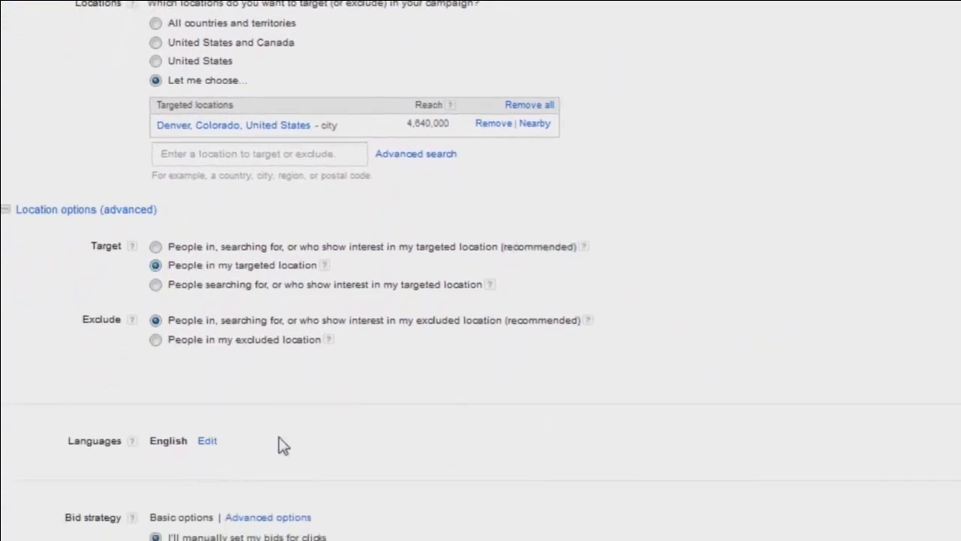